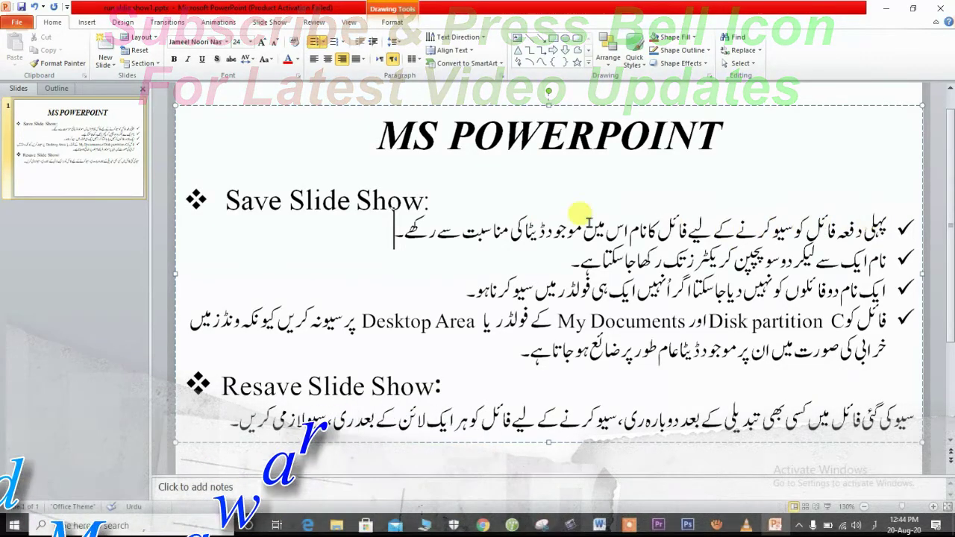
# Step: Highlight the first, second and third bullet lines in turn to point them out
pyautogui.tripleClick(889, 226)
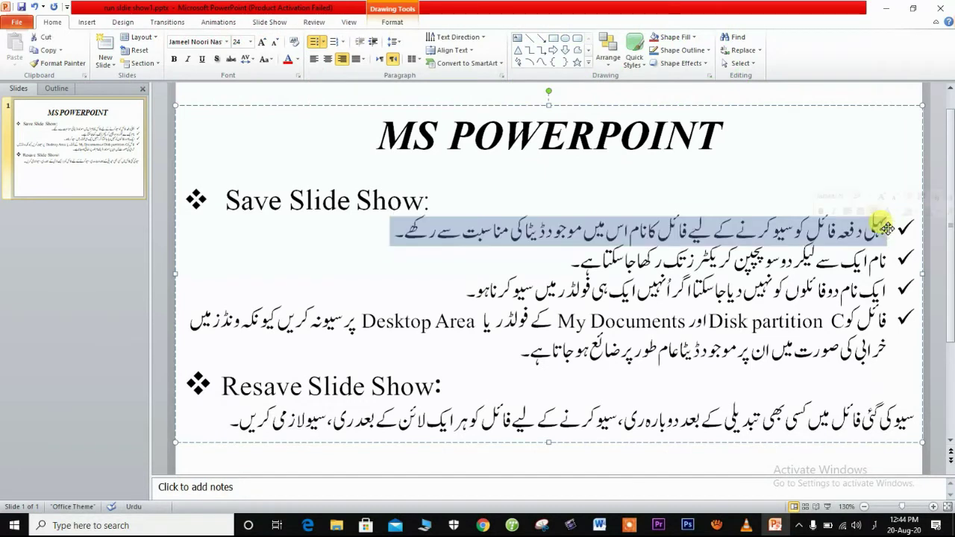
pyautogui.click(882, 224)
pyautogui.doubleClick(878, 224)
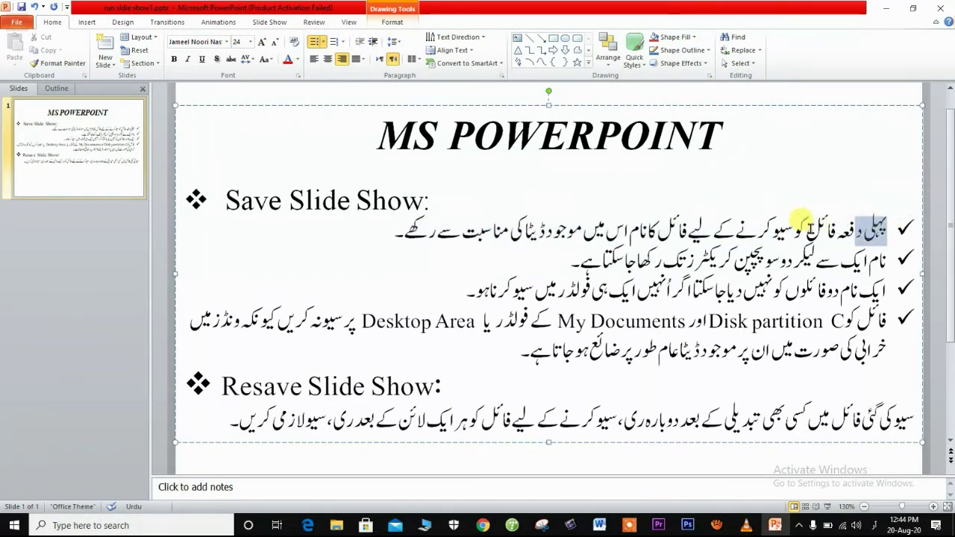
pyautogui.moveTo(694, 222); pyautogui.dragTo(393, 234)
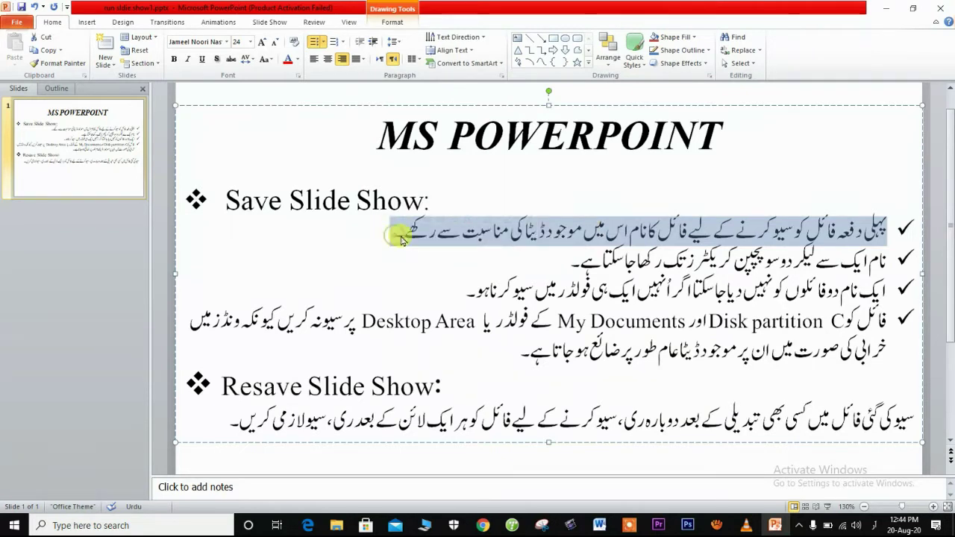
pyautogui.click(393, 235)
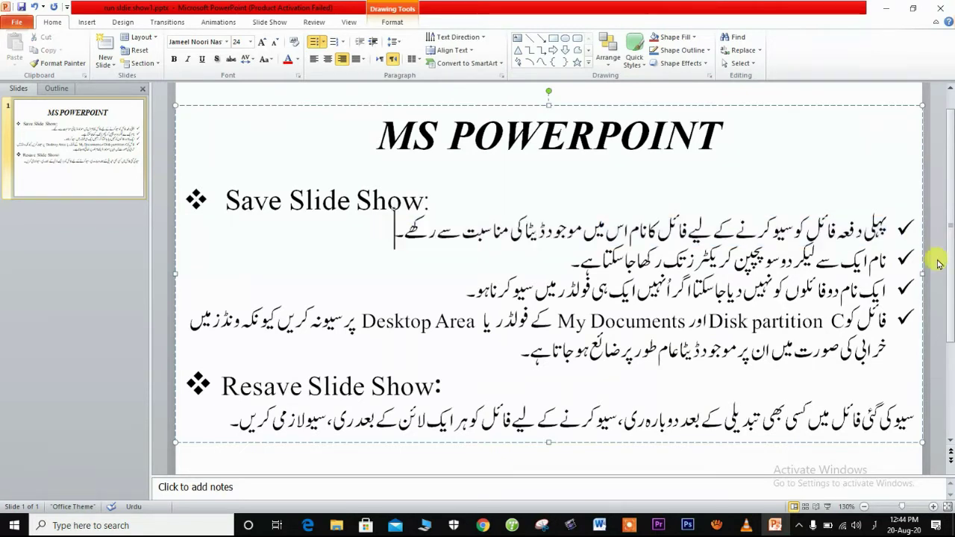
pyautogui.tripleClick(886, 262)
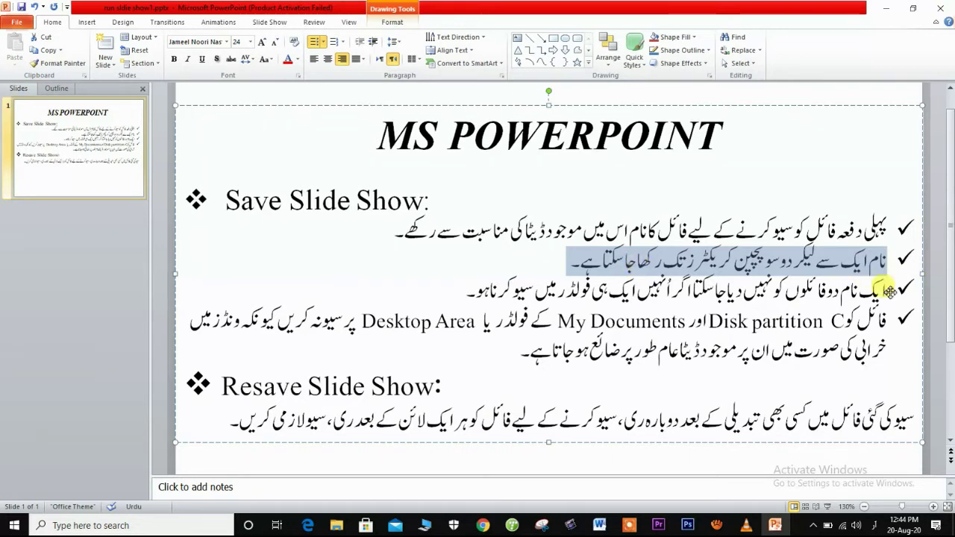
pyautogui.moveTo(885, 287); pyautogui.dragTo(523, 290)
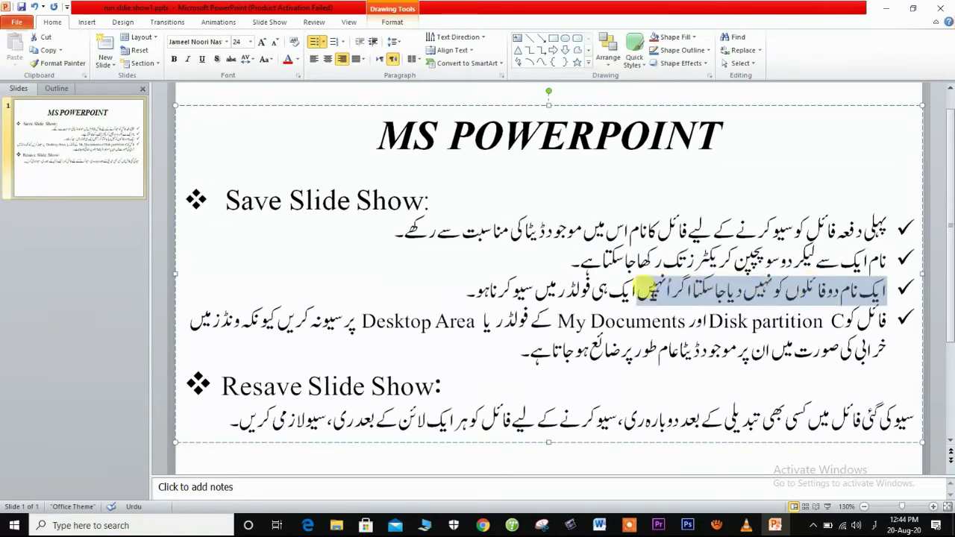
pyautogui.moveTo(520, 290); pyautogui.dragTo(466, 290)
pyautogui.click(466, 289)
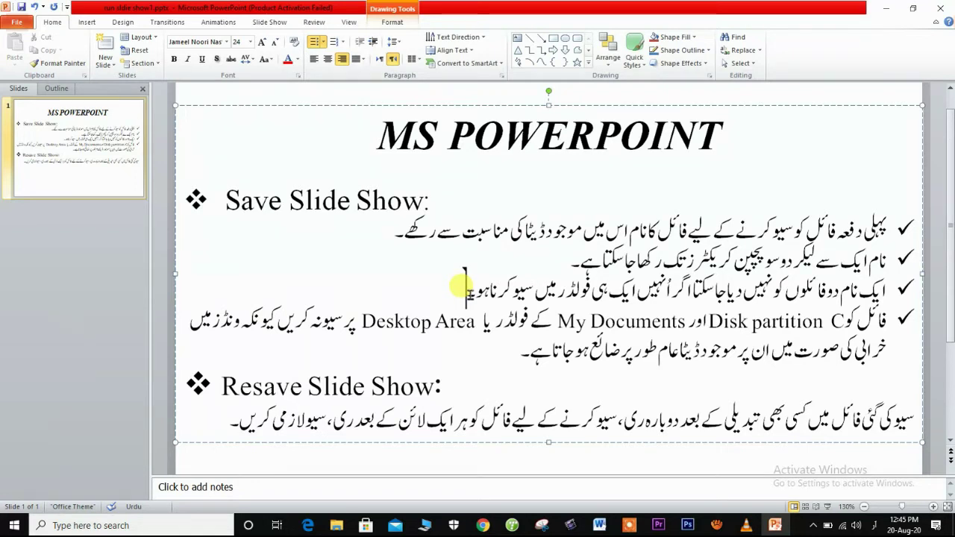
# Step: Highlight the fourth bullet paragraph, then place the cursor after its text
pyautogui.tripleClick(873, 327)
pyautogui.click(877, 325)
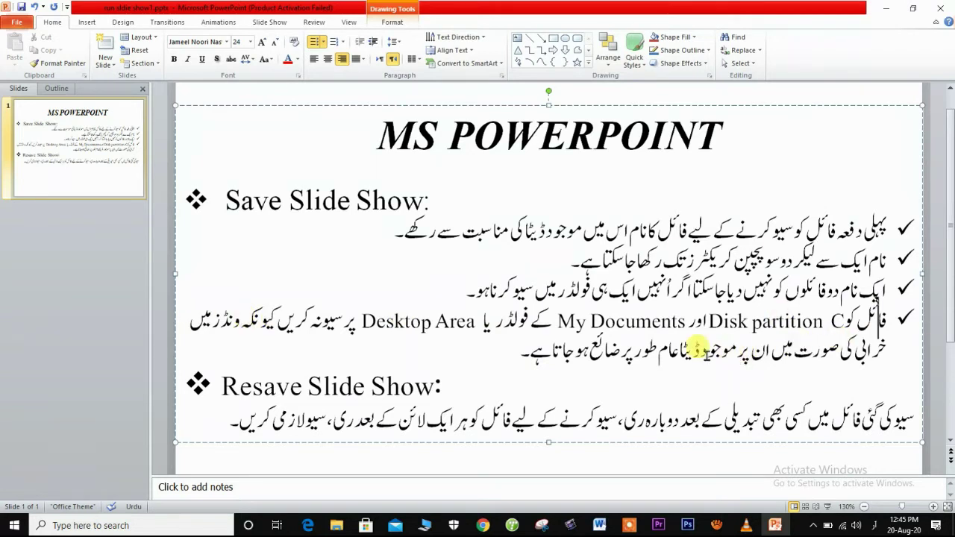
pyautogui.click(518, 352)
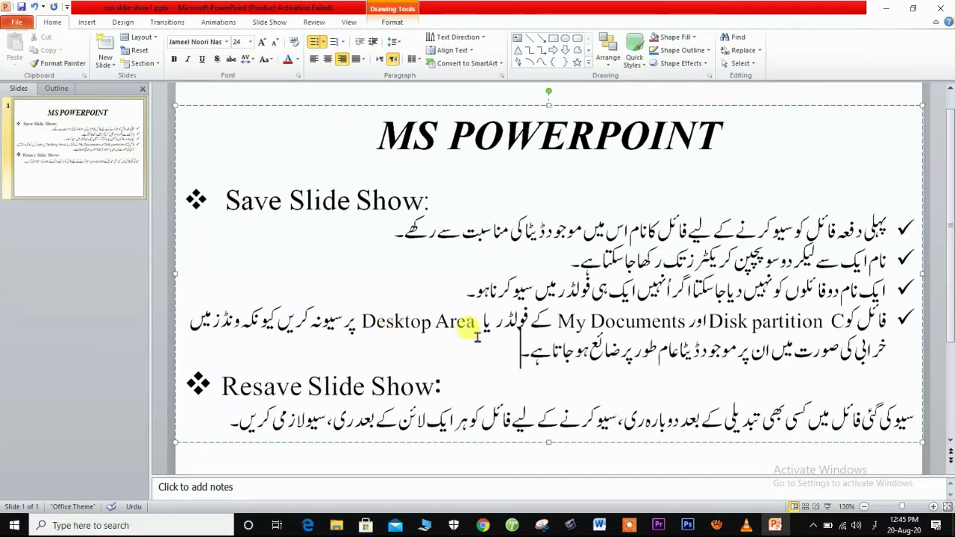
pyautogui.scroll(-1, 507, 307)
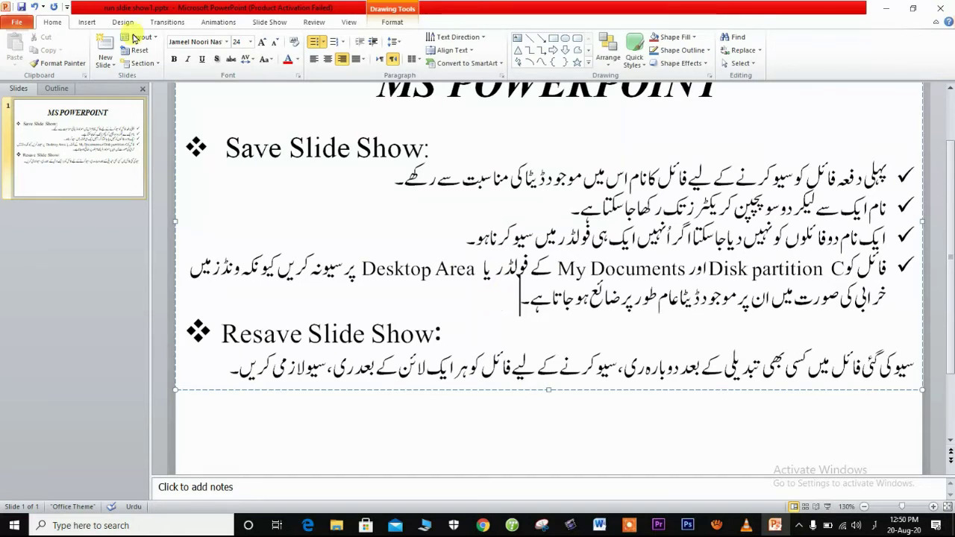
# Step: Save 'run sldie show1' and return to its Info page, now showing 12:50 PM
pyautogui.click(21, 24)
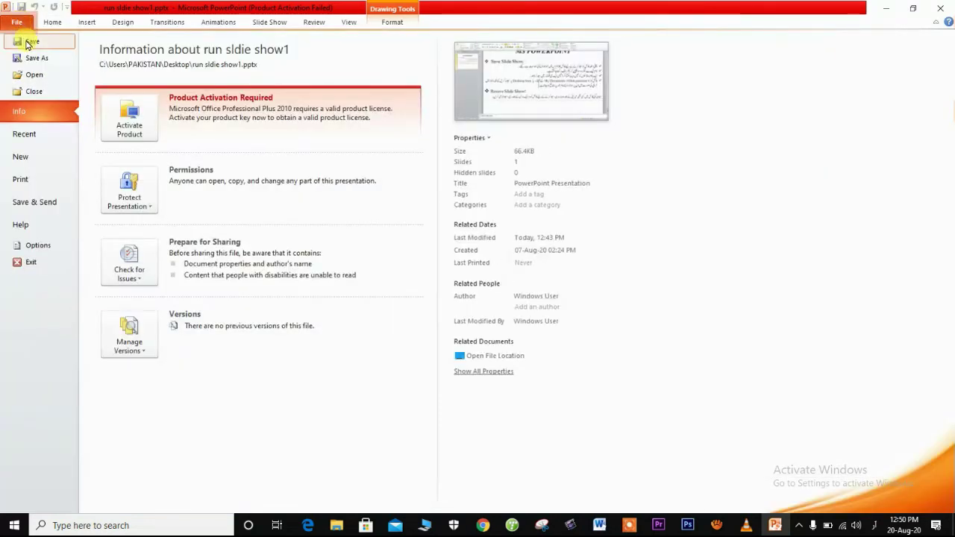
pyautogui.click(29, 41)
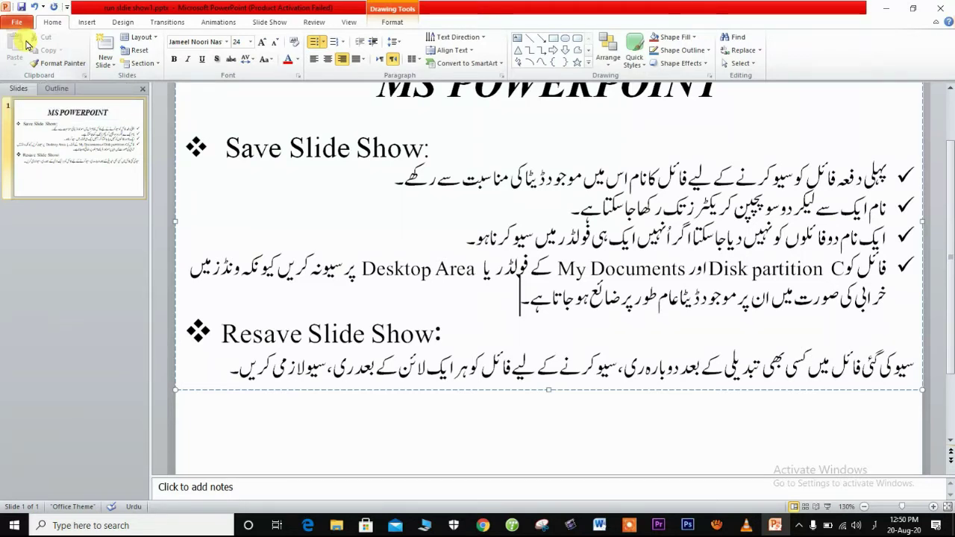
pyautogui.click(19, 25)
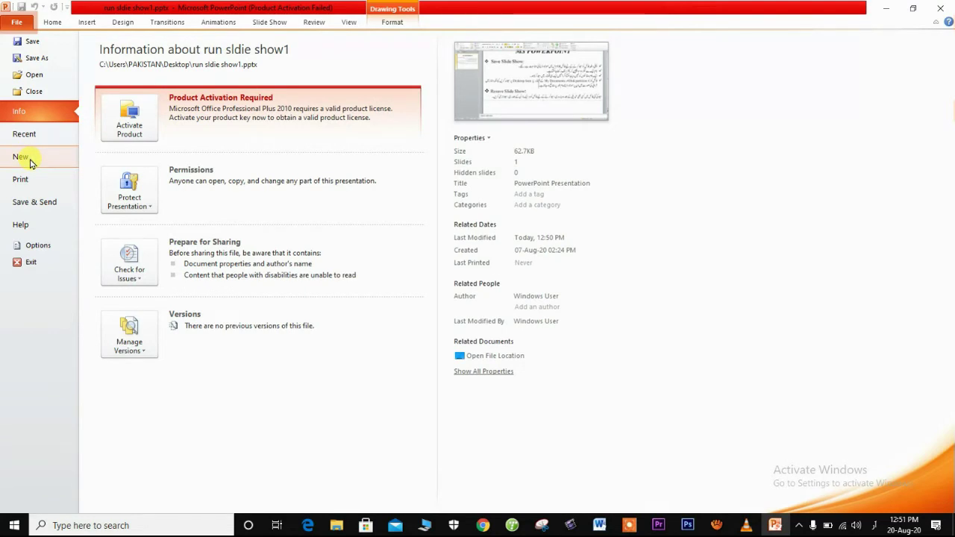
# Step: Create a new Blank presentation, Presentation2, from the New templates page
pyautogui.click(30, 160)
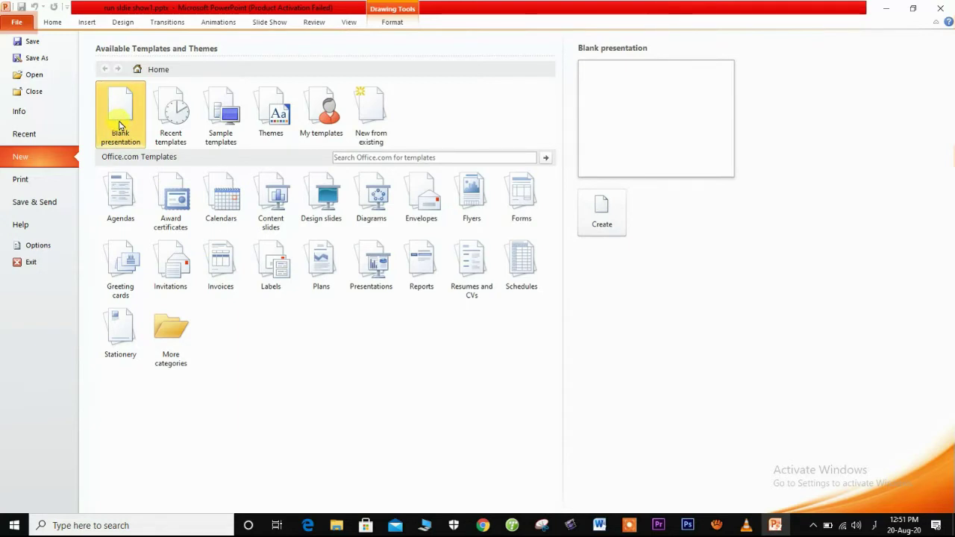
pyautogui.click(611, 226)
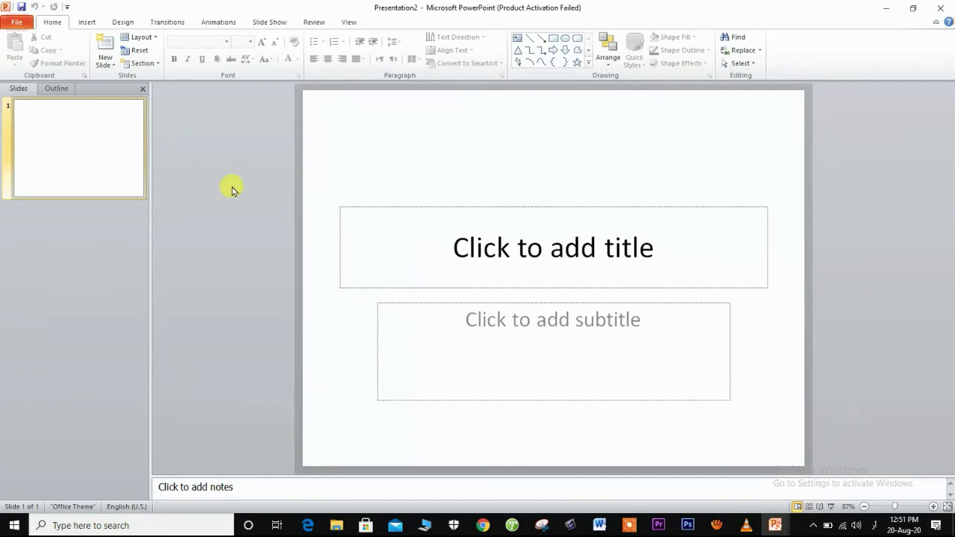
# Step: Start the first save of Presentation2 and choose Local Disk (F:) as the location
pyautogui.click(18, 27)
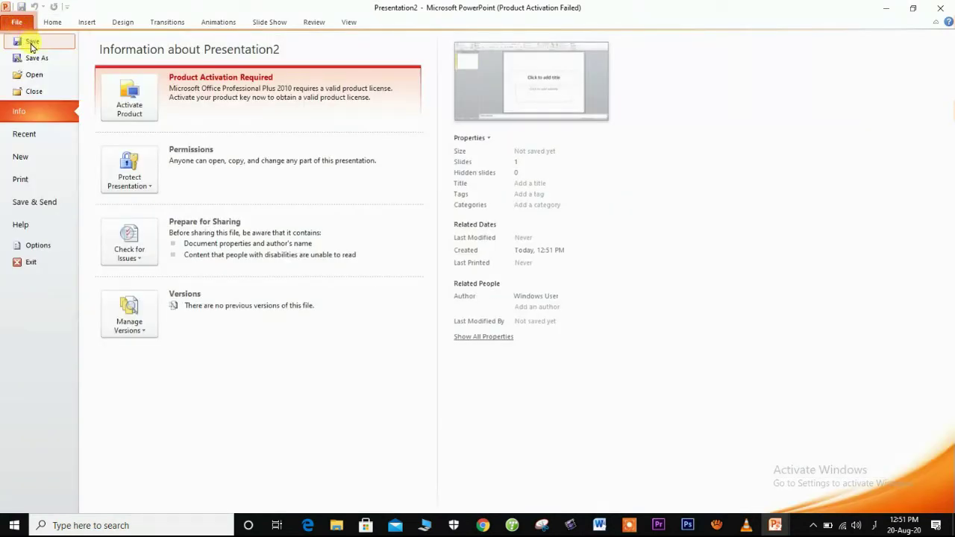
pyautogui.click(31, 44)
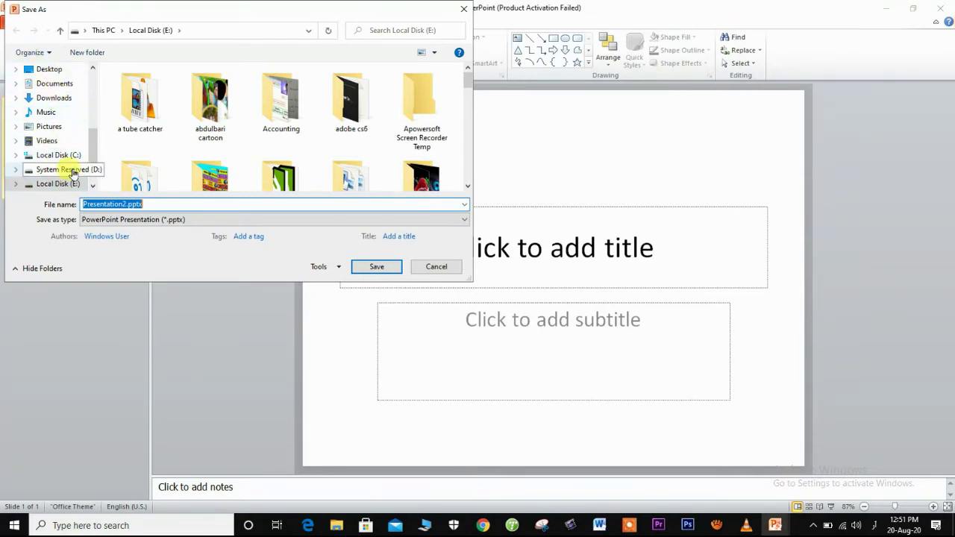
pyautogui.scroll(-2, 93, 154)
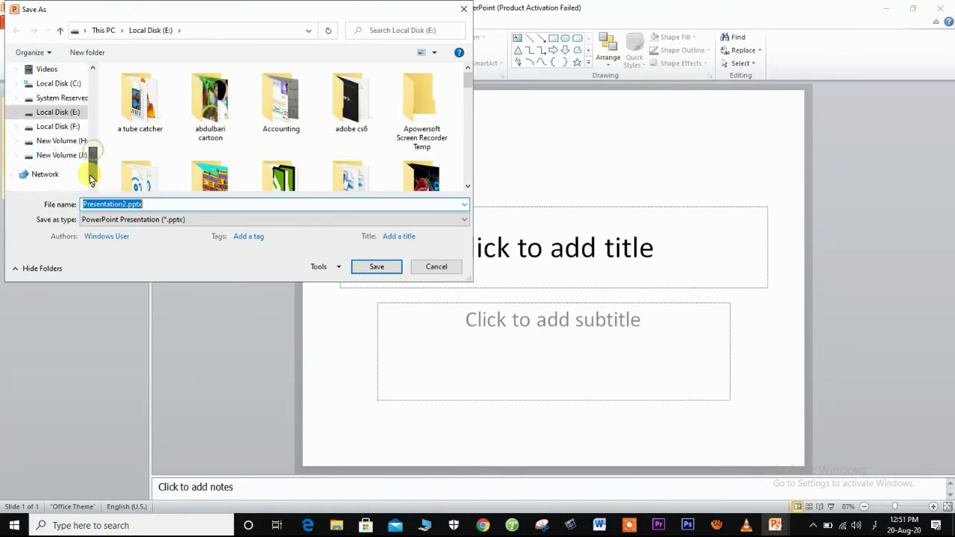
pyautogui.click(69, 127)
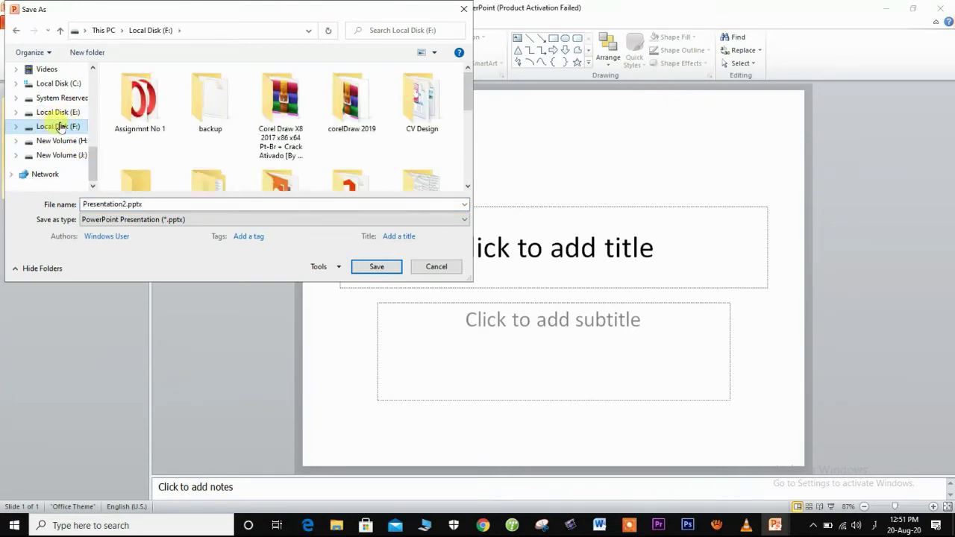
# Step: Replace the default Presentation2 file name with 'balank' and save the .pptx
pyautogui.doubleClick(86, 206)
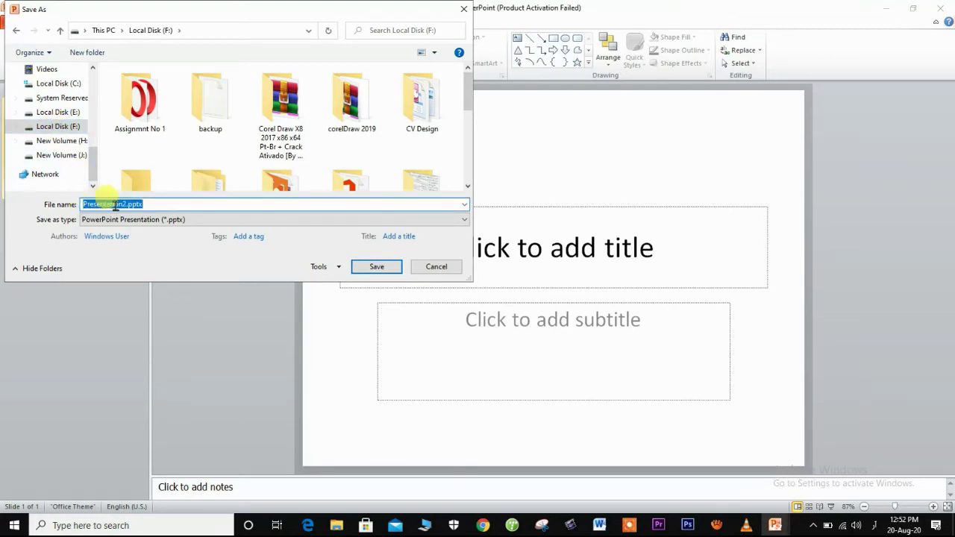
pyautogui.click(107, 204)
pyautogui.moveTo(127, 204); pyautogui.dragTo(81, 208)
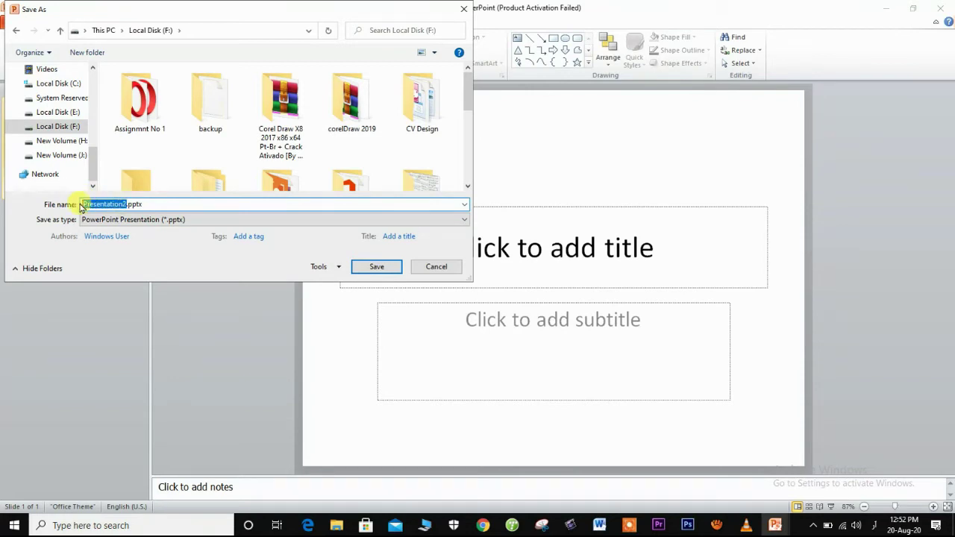
pyautogui.press('BackSpace')
pyautogui.press('Delete')
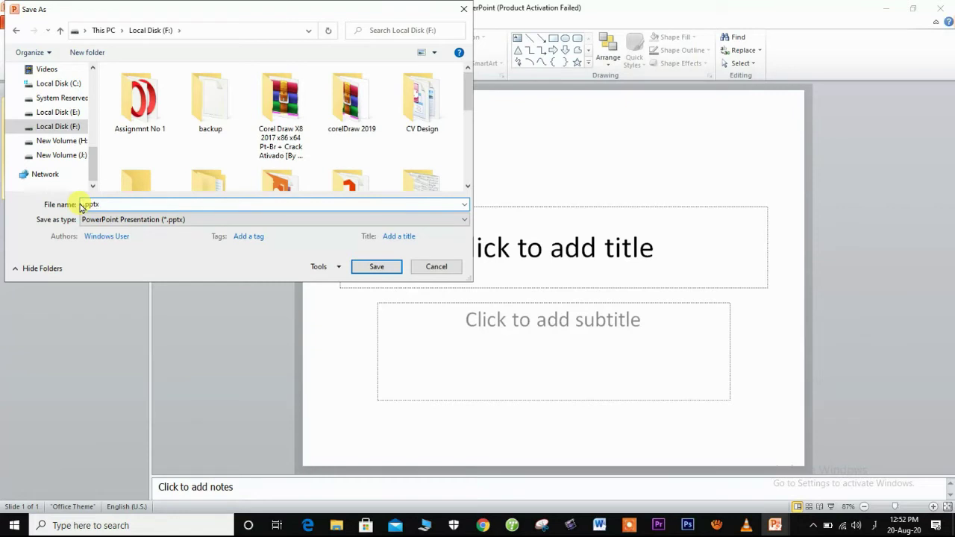
pyautogui.write('balank')
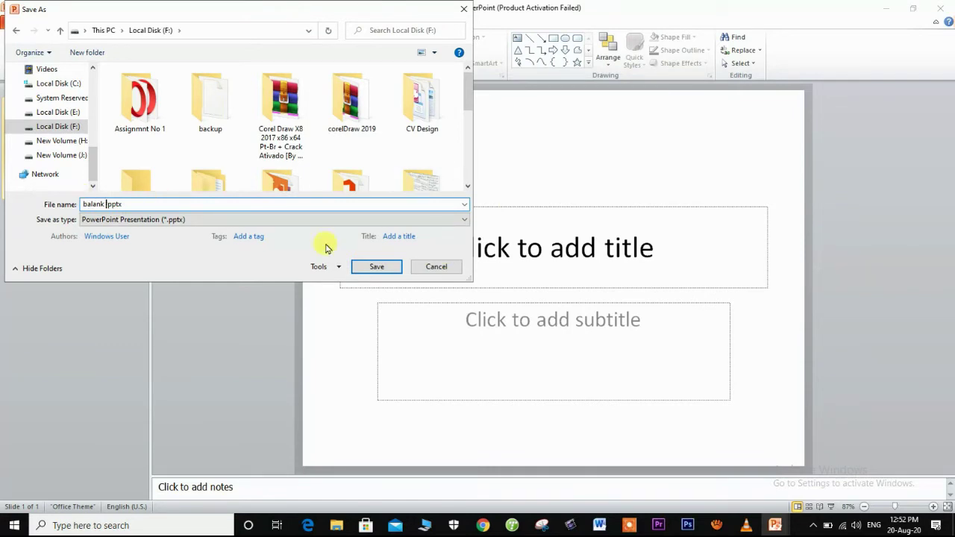
pyautogui.click(393, 267)
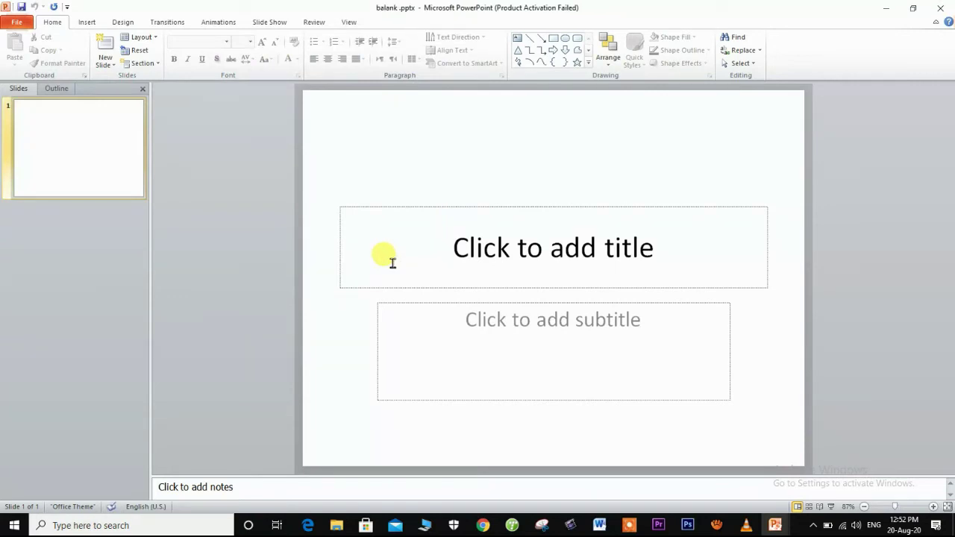
# Step: Browse Local Disk (F:) in File Explorer and select balank.pptx to see its 30.8 KB details
pyautogui.click(337, 526)
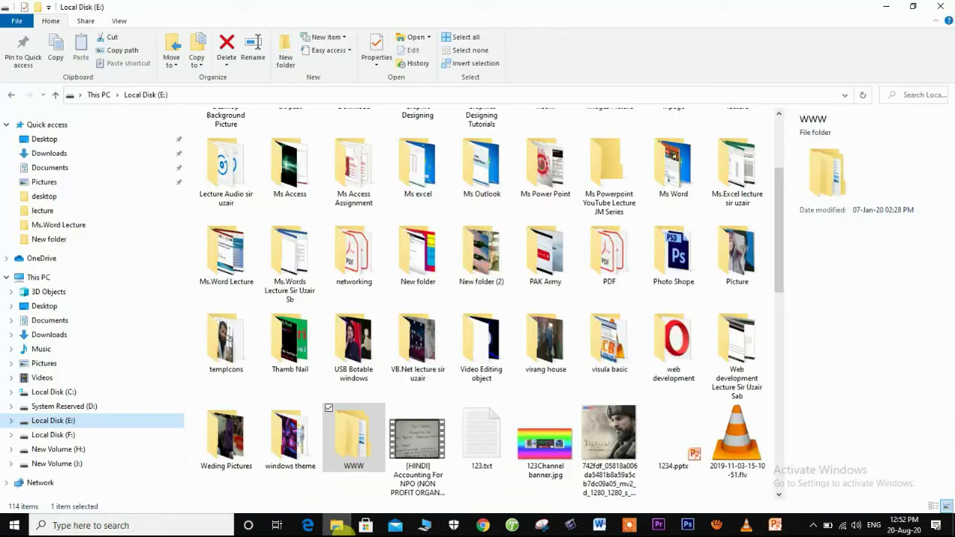
pyautogui.click(70, 436)
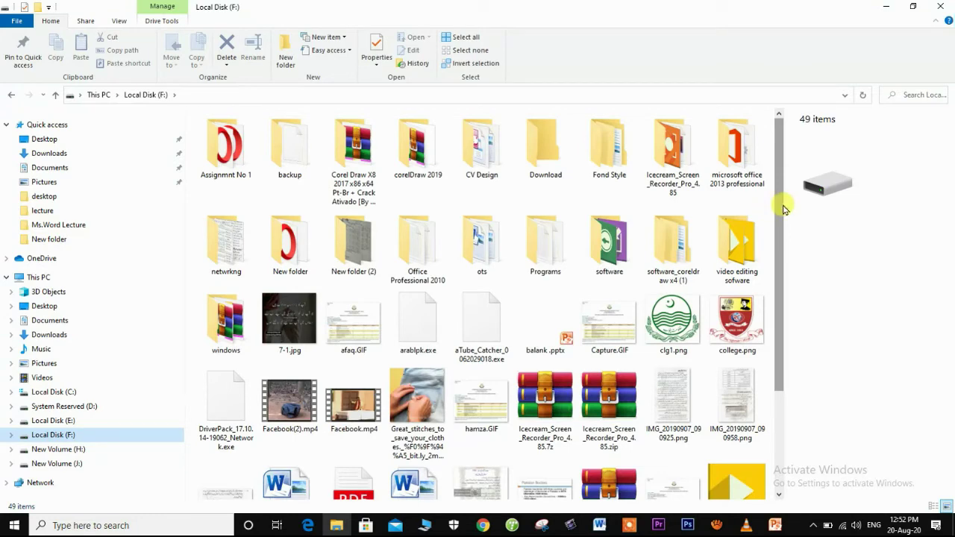
pyautogui.scroll(-1, 786, 284)
pyautogui.scroll(-2, 786, 285)
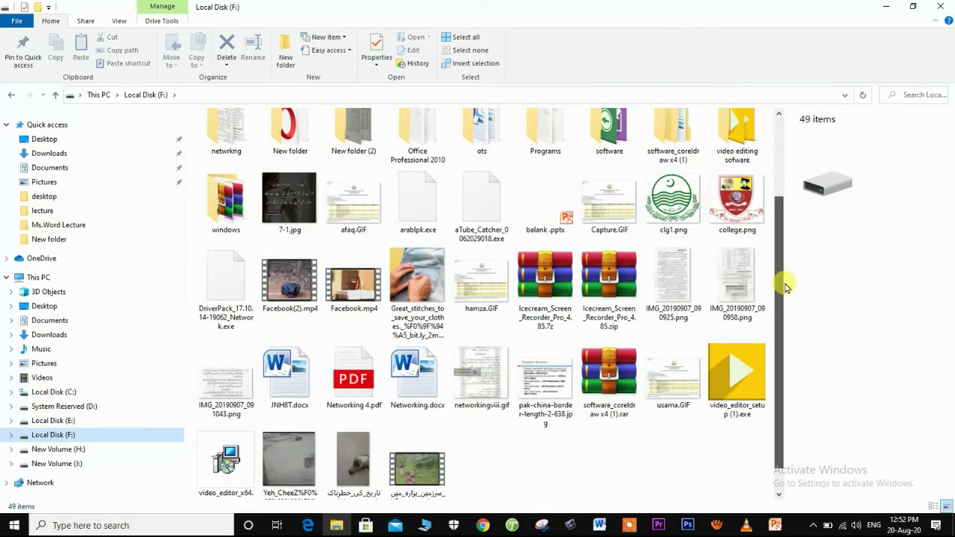
pyautogui.scroll(-1, 786, 285)
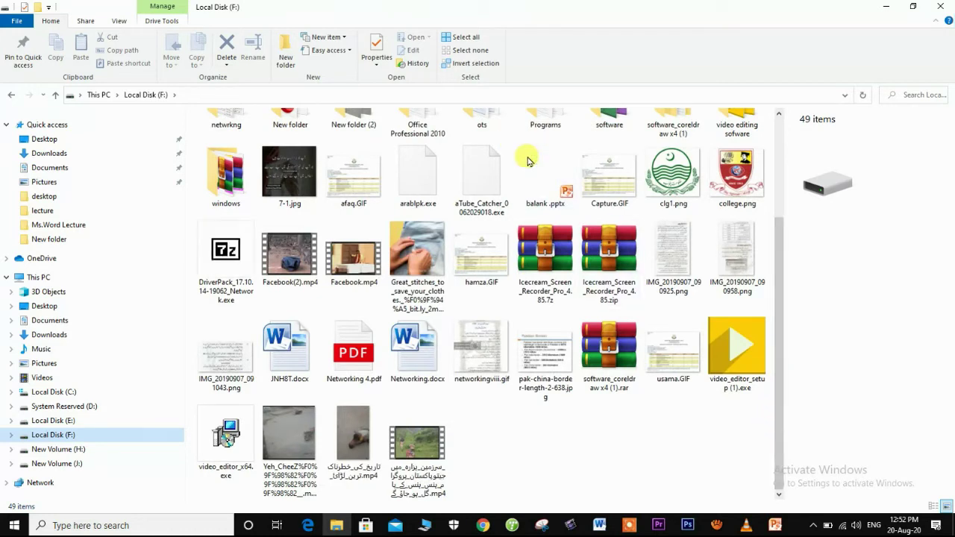
pyautogui.click(545, 189)
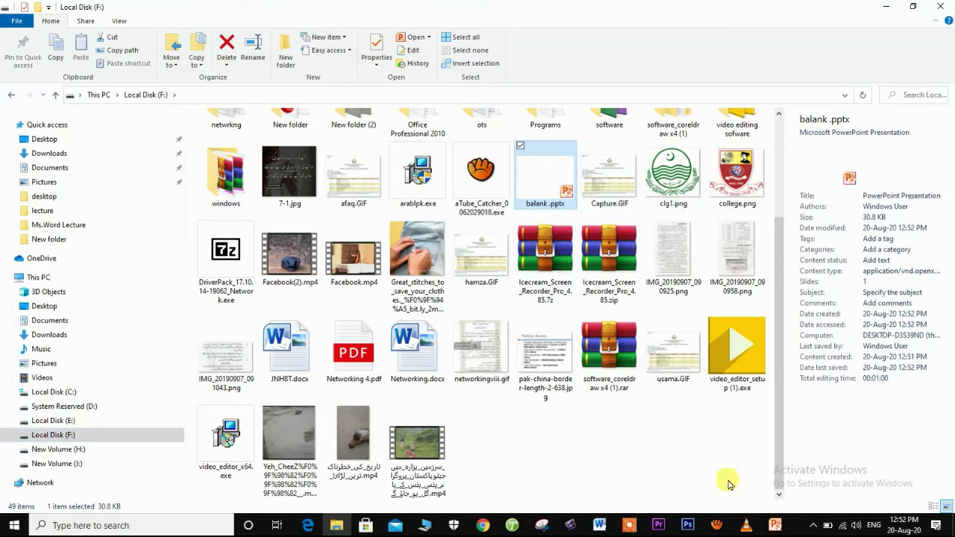
pyautogui.click(776, 526)
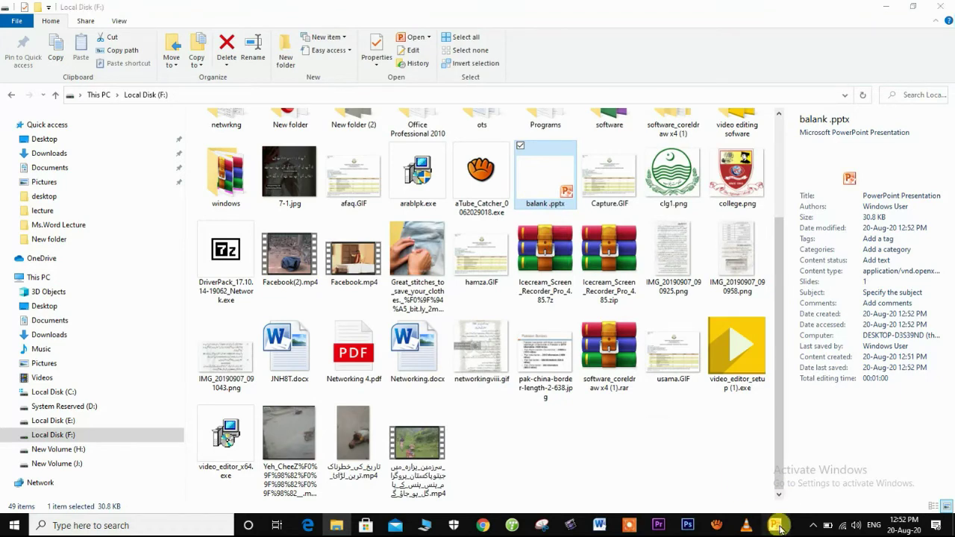
# Step: Switch back to the run slide show1 lecture and put the cursor after 'Resave Slide Show:'
pyautogui.click(716, 466)
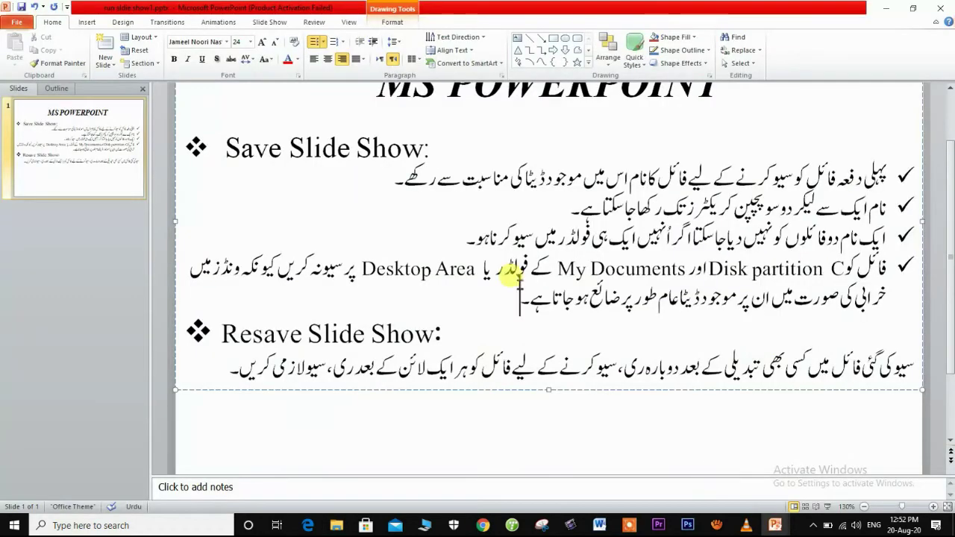
pyautogui.click(448, 333)
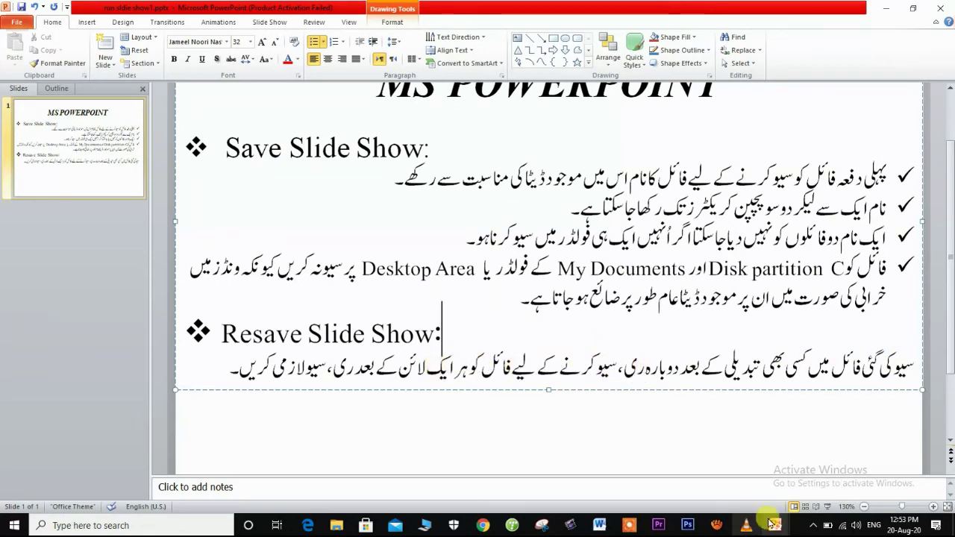
# Step: In balank.pptx, type 'adfasdgadgasdadfadf' and 'asdfasdfasdfasdfasf' as two title lines
pyautogui.moveTo(773, 525)
pyautogui.click(844, 473)
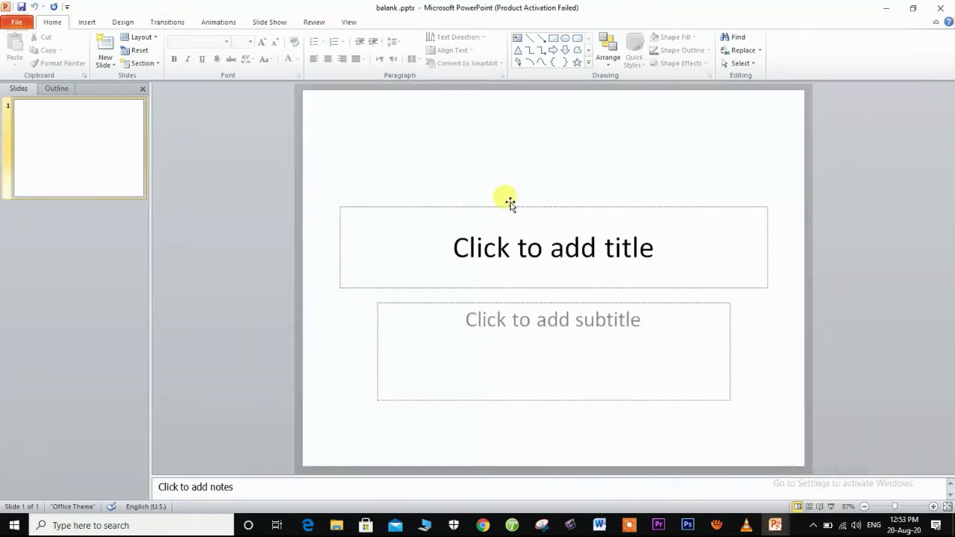
pyautogui.click(525, 254)
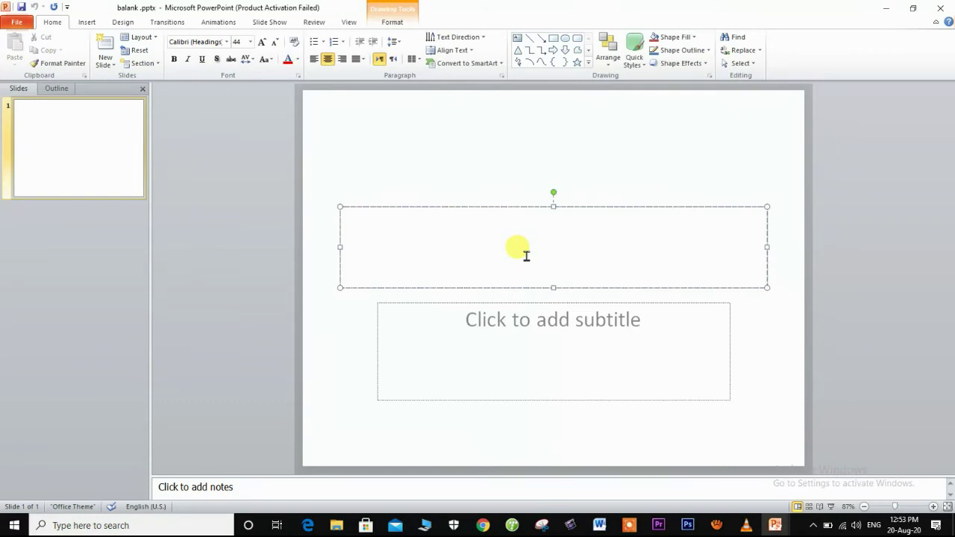
pyautogui.write('adfasdgadgas')
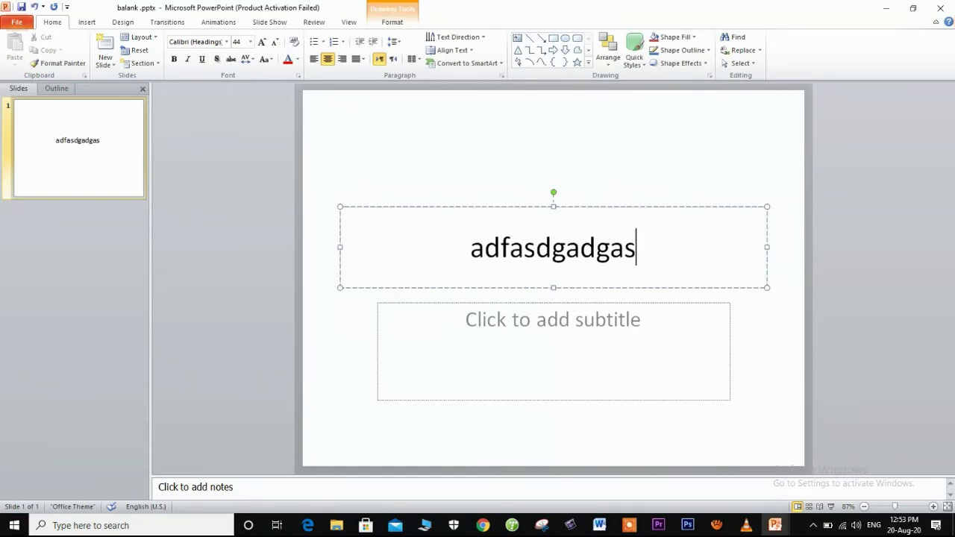
pyautogui.write('dadfadf')
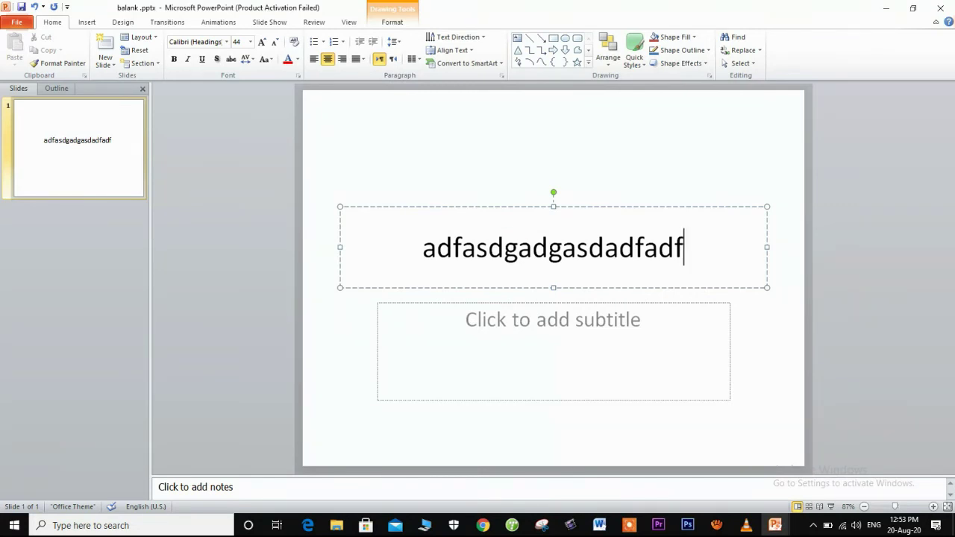
pyautogui.press('Return')
pyautogui.write('asdfas')
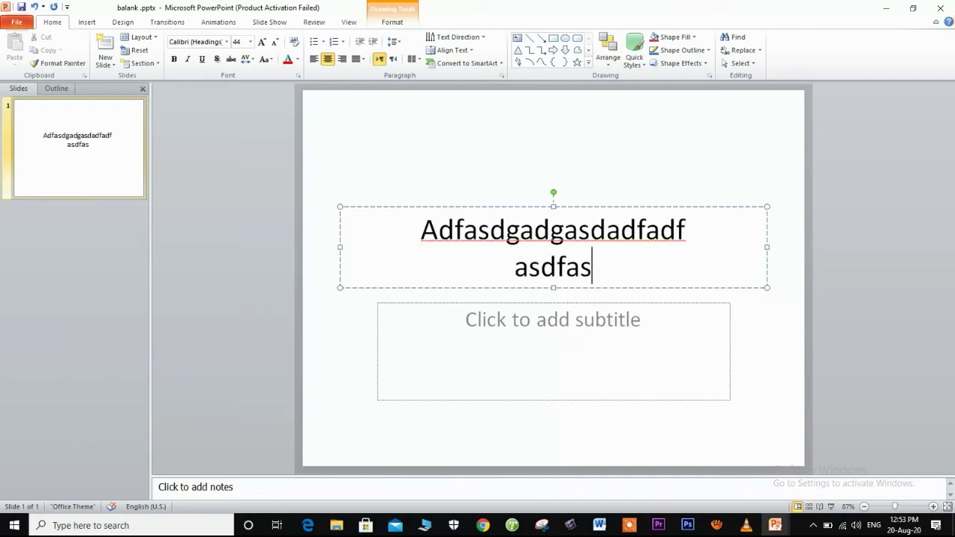
pyautogui.write('dfasdfasdfasf')
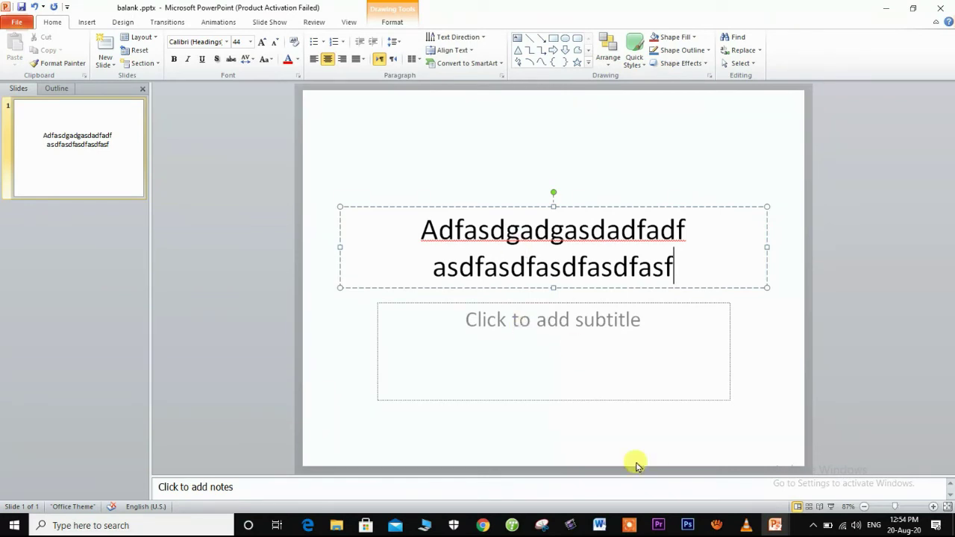
# Step: Append 'Short Cut Key (Ctrl+S)' after the 'Resave Slide Show:' heading, fixing the typo
pyautogui.moveTo(775, 525)
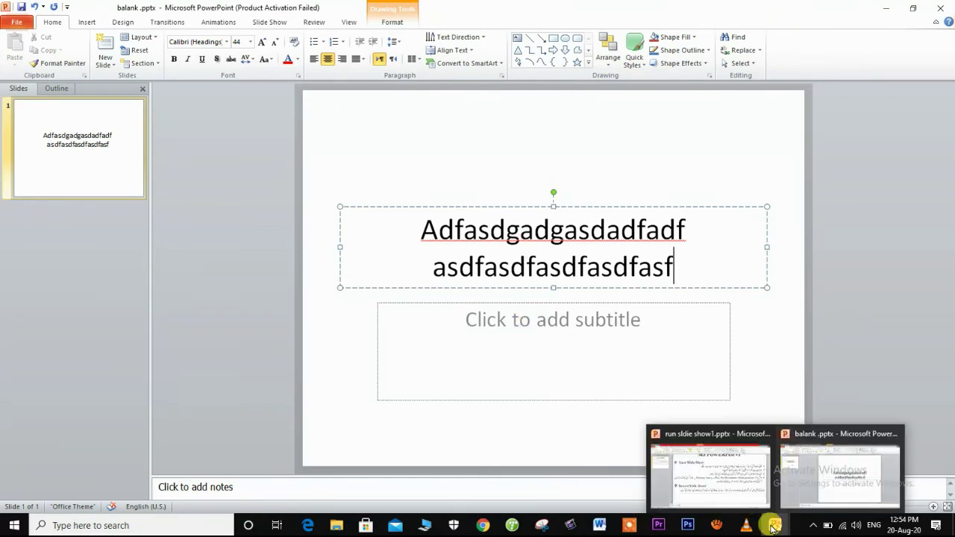
pyautogui.click(741, 492)
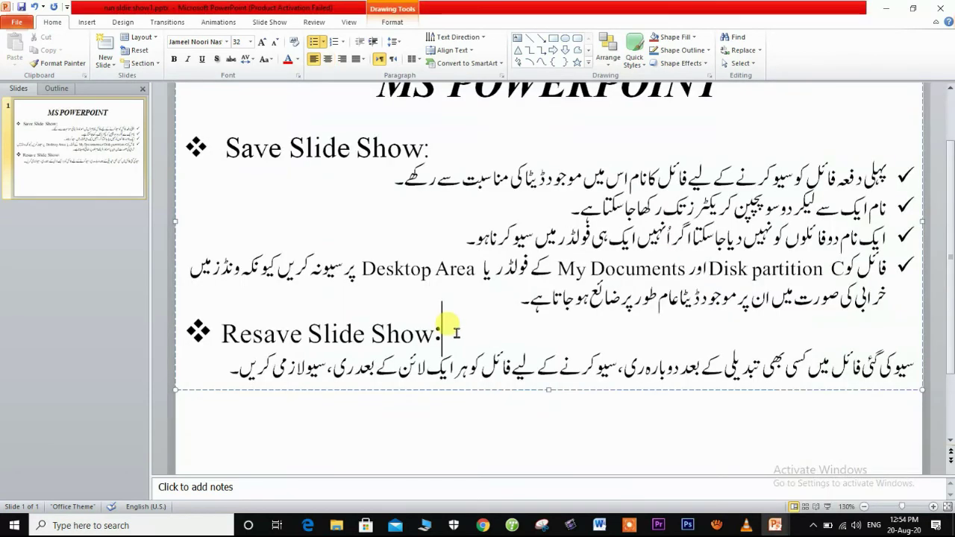
pyautogui.write(' S')
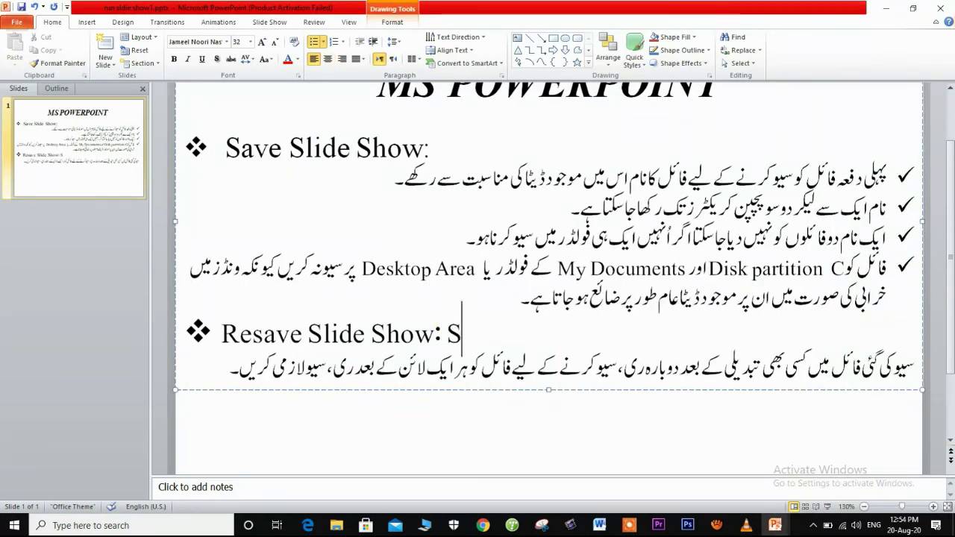
pyautogui.write('jort')
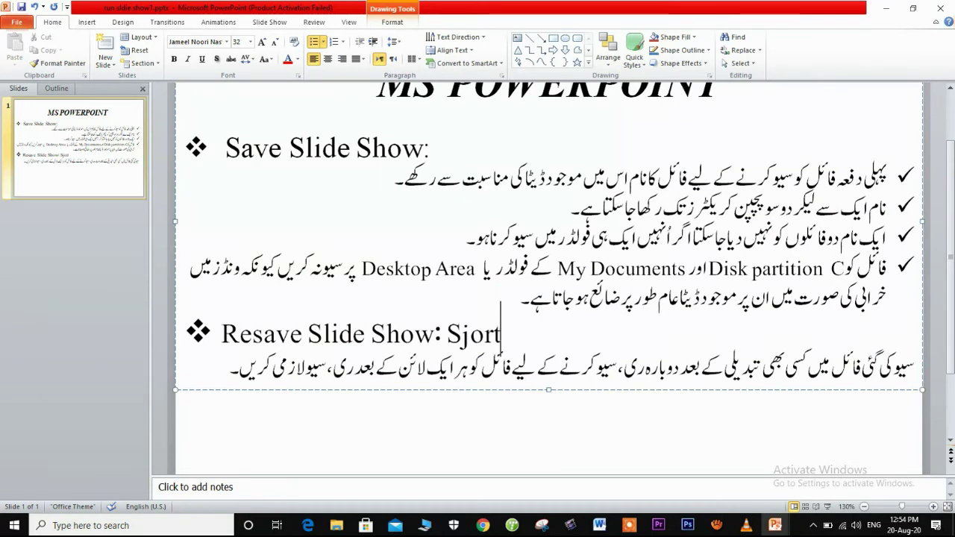
pyautogui.press('BackSpace')
pyautogui.press('BackSpace')
pyautogui.press('BackSpace')
pyautogui.press('BackSpace')
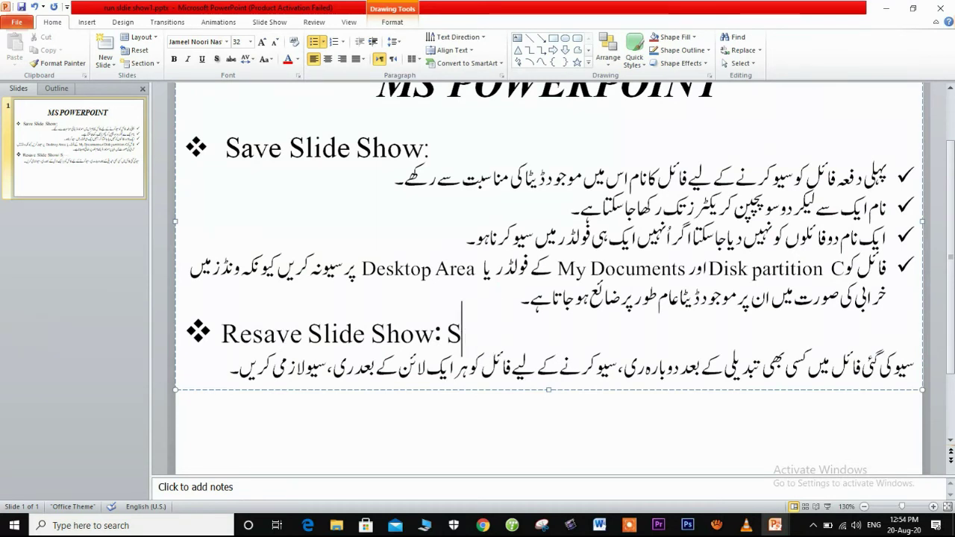
pyautogui.write('ho')
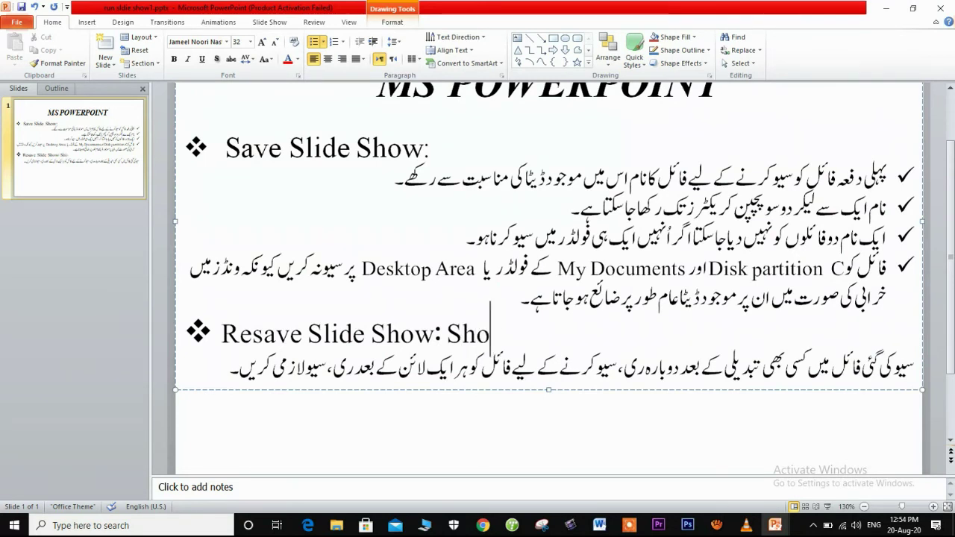
pyautogui.write('rt Cut ')
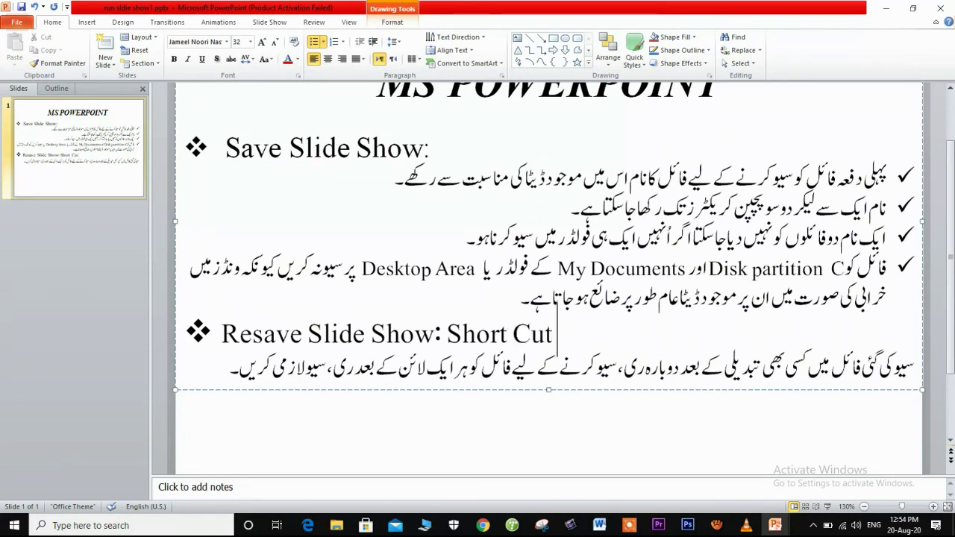
pyautogui.write('Ke y')
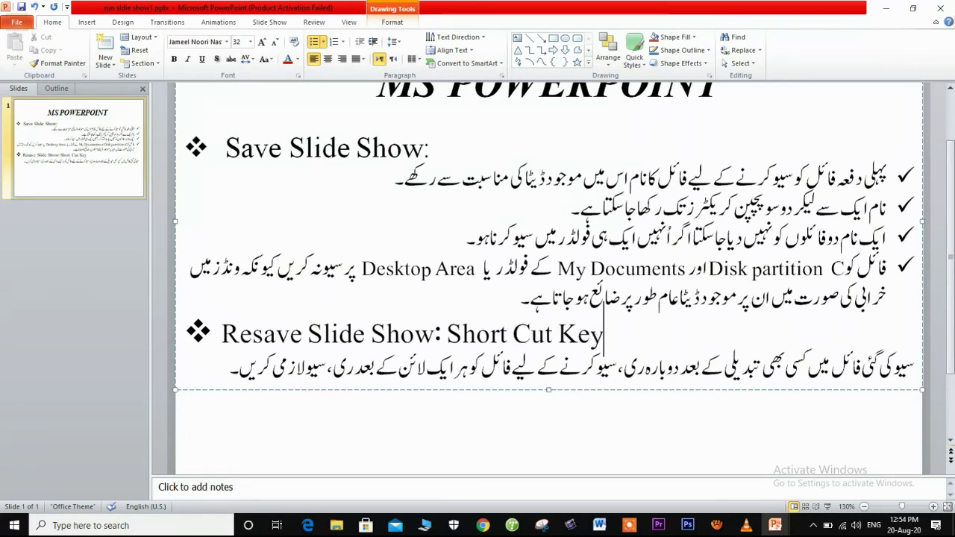
pyautogui.write(' (Ct')
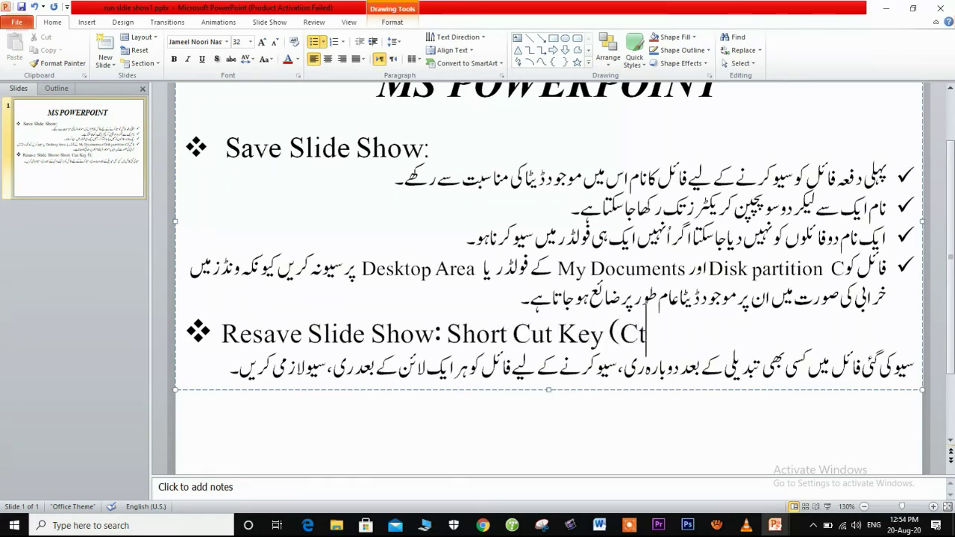
pyautogui.write('rl+')
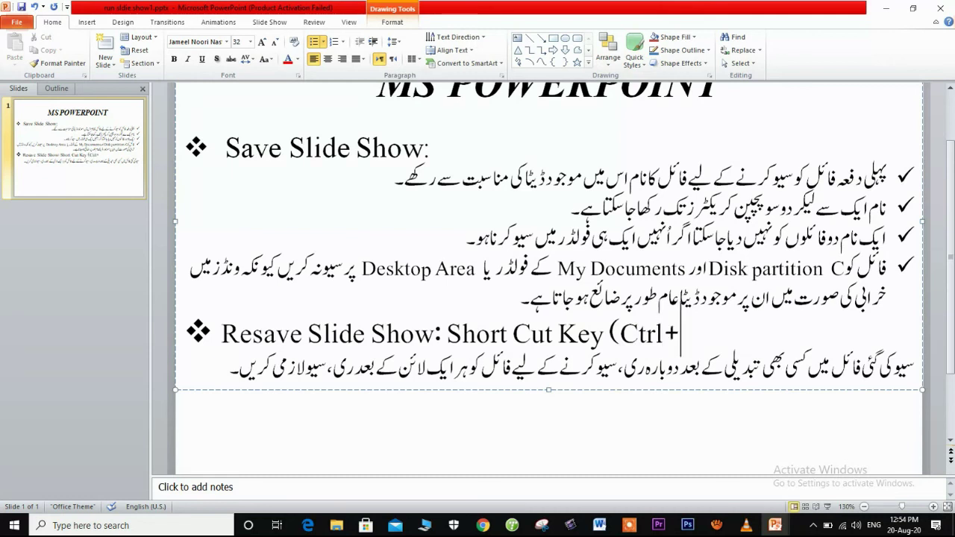
pyautogui.write('S)')
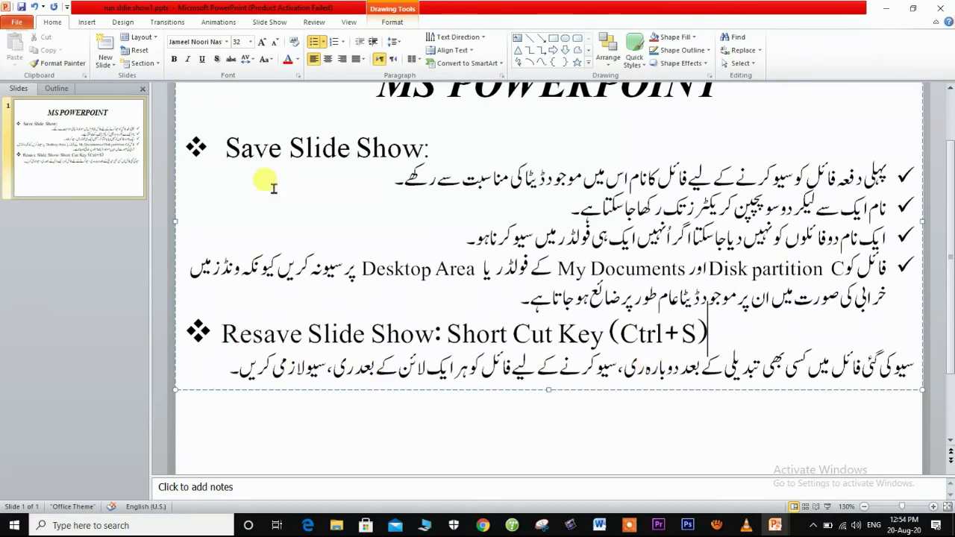
pyautogui.moveTo(950, 276); pyautogui.dragTo(950, 211)
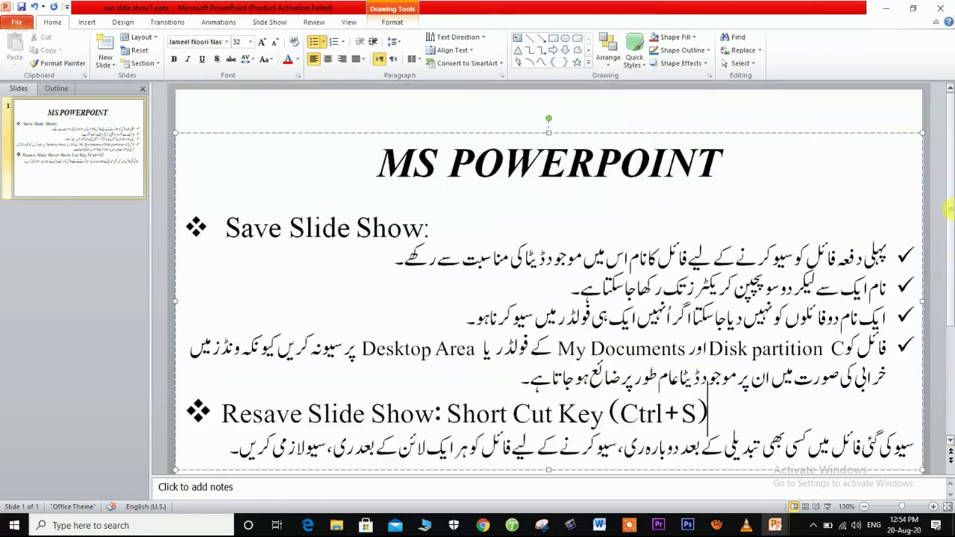
pyautogui.click(737, 160)
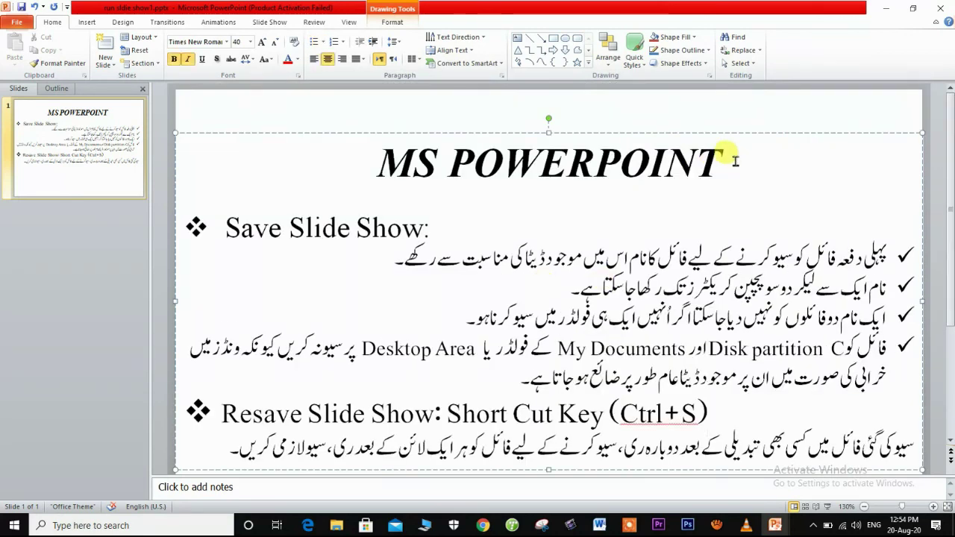
pyautogui.click(454, 222)
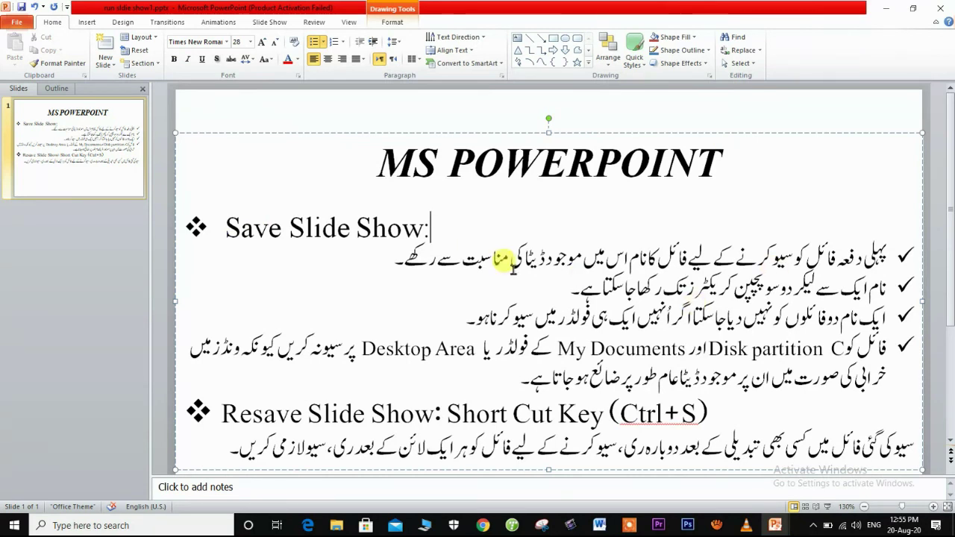
pyautogui.moveTo(775, 528)
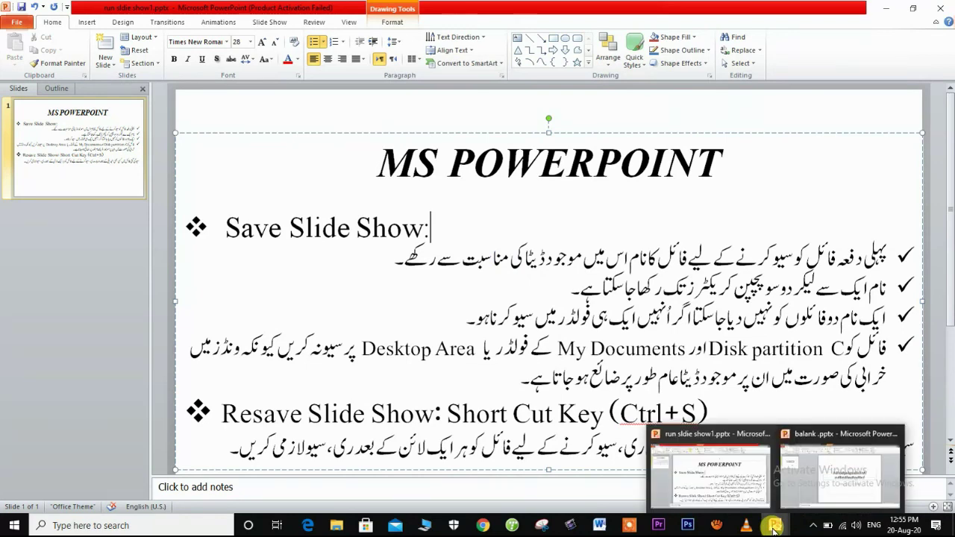